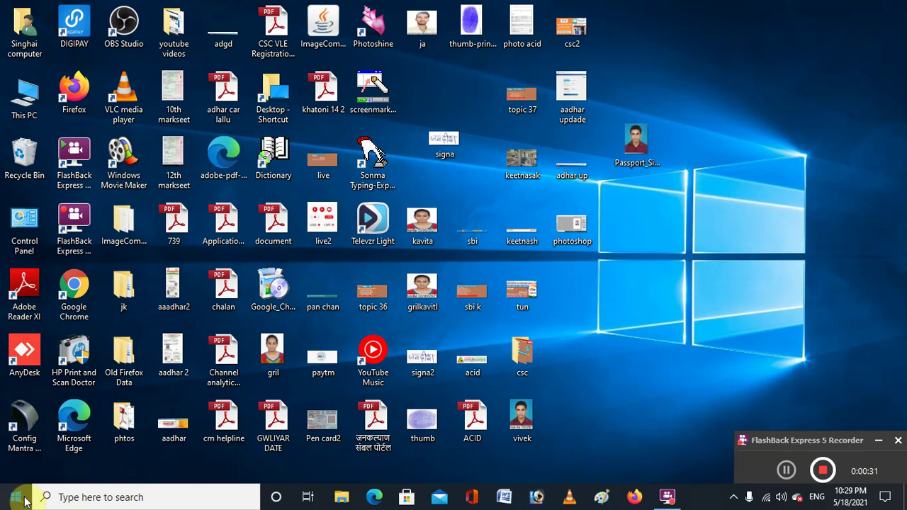
# Launch Adobe Photoshop 7.0 from the Windows Start menu's app list
pyautogui.click(15, 502)
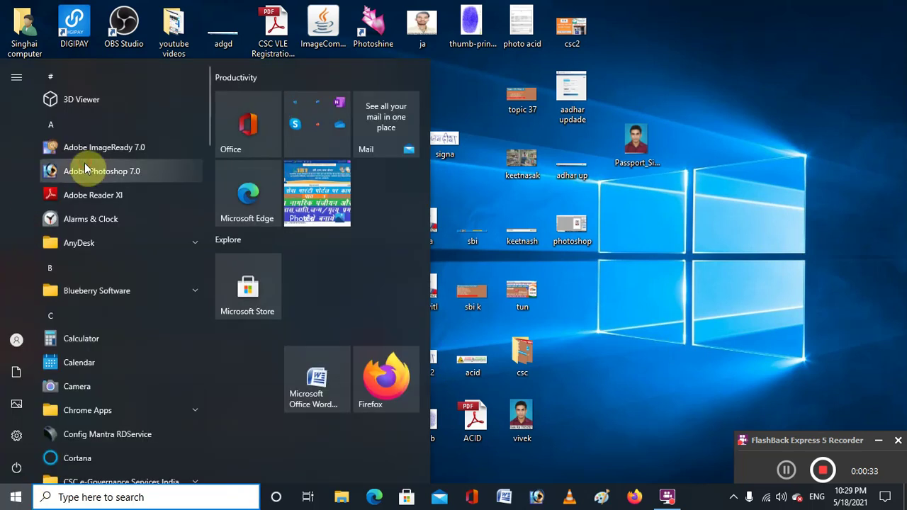
pyautogui.click(84, 167)
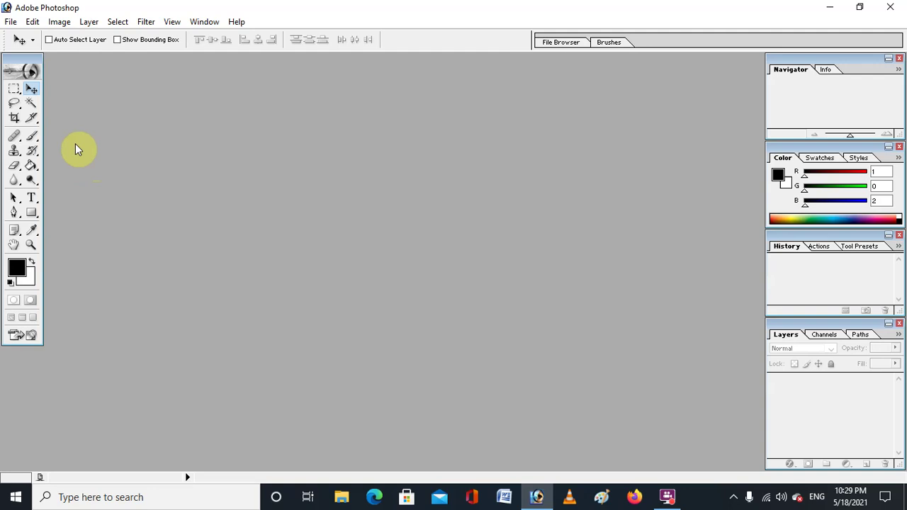
# Open the portrait photo vivek.jpg from the Desktop
pyautogui.click(11, 22)
pyautogui.click(31, 51)
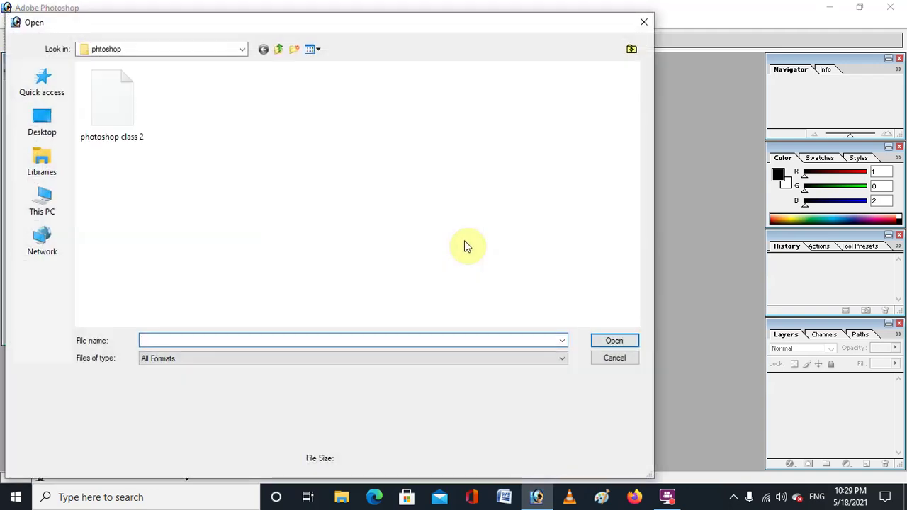
pyautogui.click(42, 122)
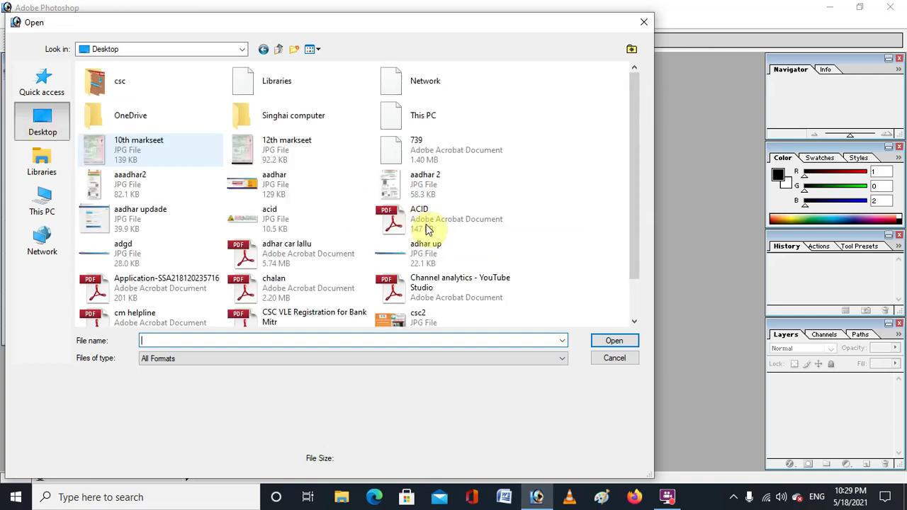
pyautogui.scroll(-2, 480, 253)
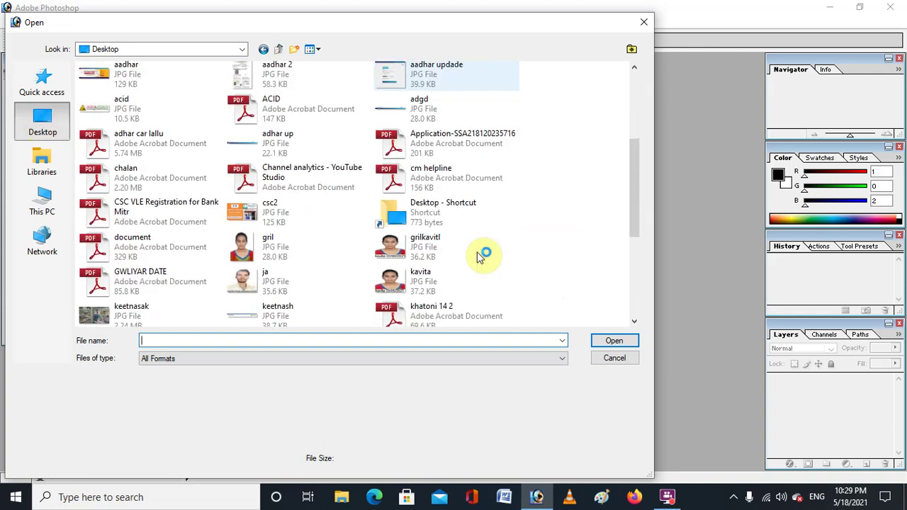
pyautogui.scroll(-3, 481, 256)
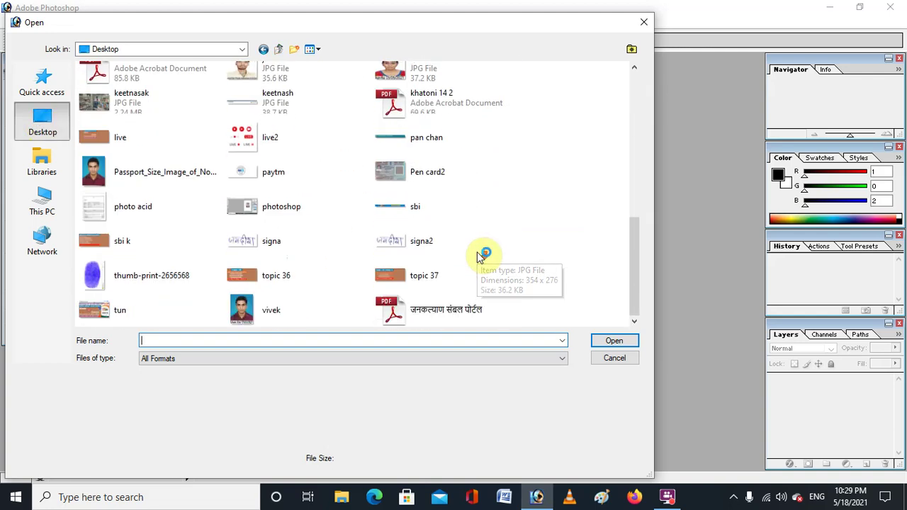
pyautogui.click(259, 317)
pyautogui.click(613, 340)
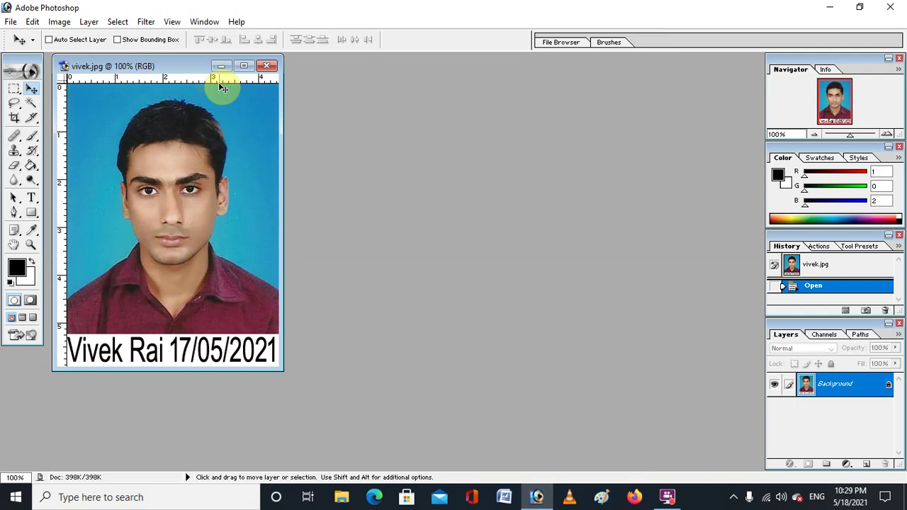
# Create a white 4 x 6 inch, 300 ppi document and drag the portrait onto it as Layer 1
pyautogui.hotkey('ctrl', 'n')
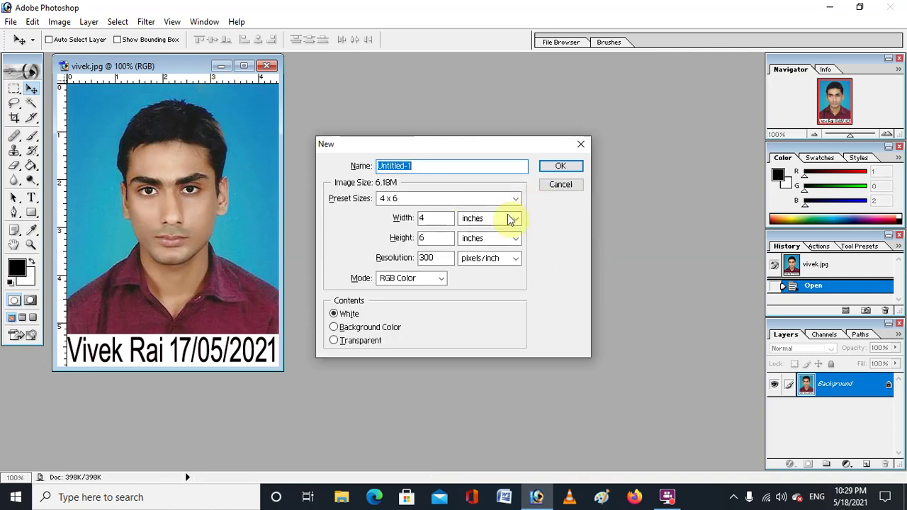
pyautogui.click(550, 165)
pyautogui.moveTo(170, 71); pyautogui.dragTo(535, 86)
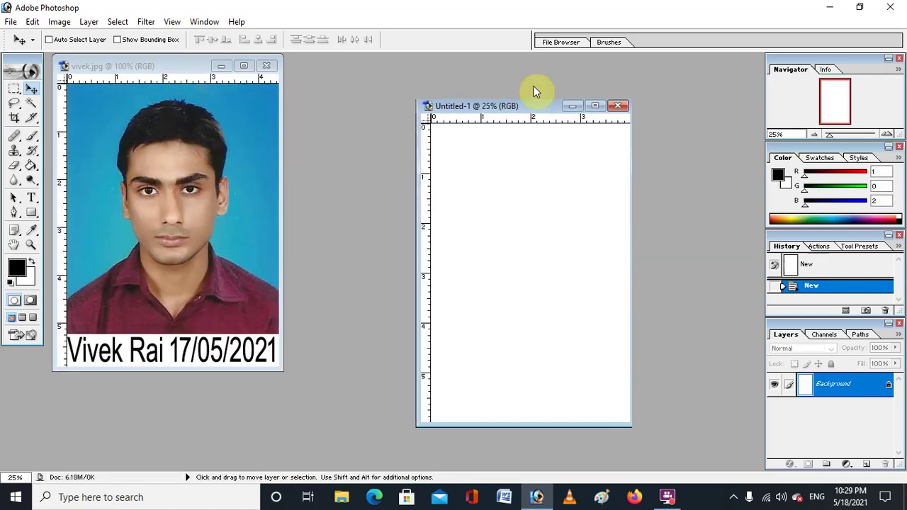
pyautogui.click(109, 166)
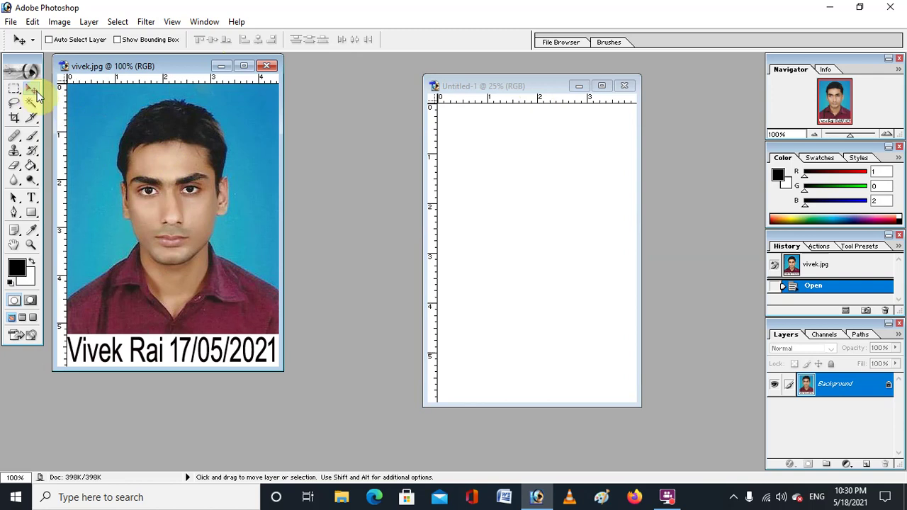
pyautogui.moveTo(195, 145)
pyautogui.mouseDown()
pyautogui.moveTo(526, 197)
pyautogui.moveTo(526, 149)
pyautogui.mouseUp()
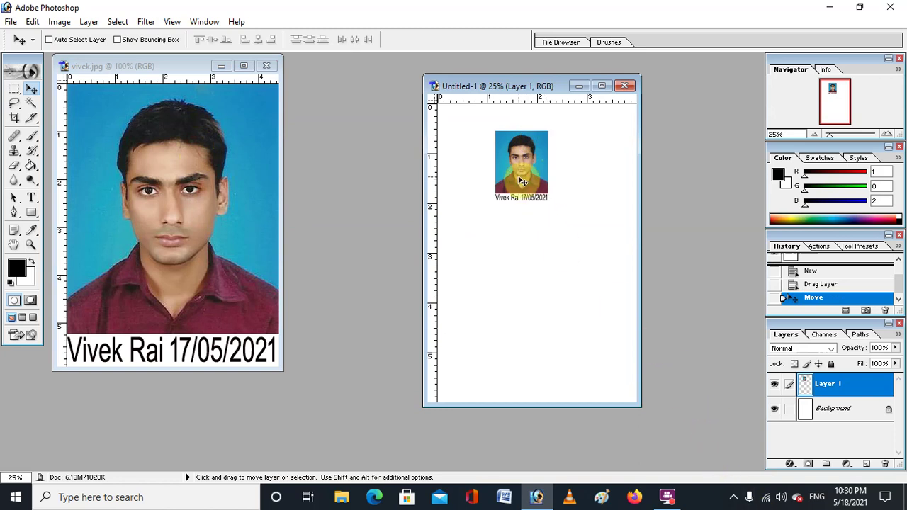
pyautogui.moveTo(518, 180); pyautogui.dragTo(526, 227)
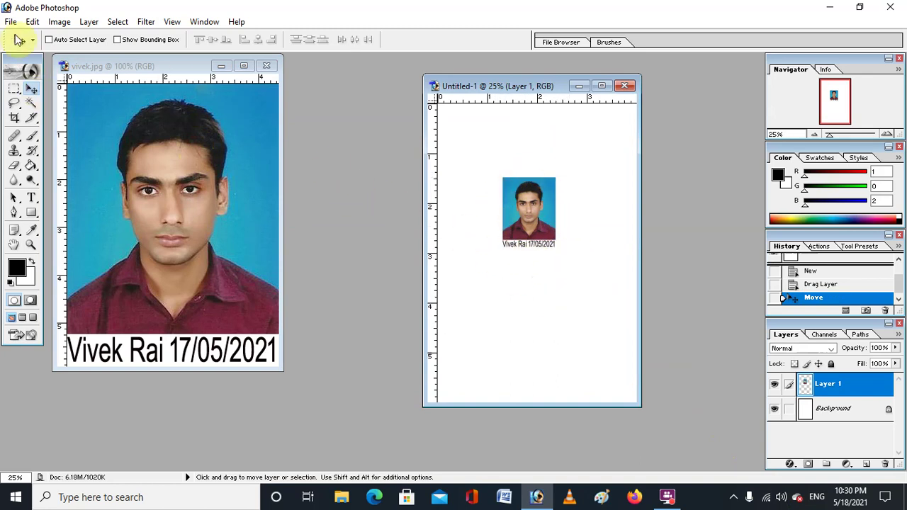
# Stroke the photo with a 5 px black border and nudge it slightly higher
pyautogui.click(33, 22)
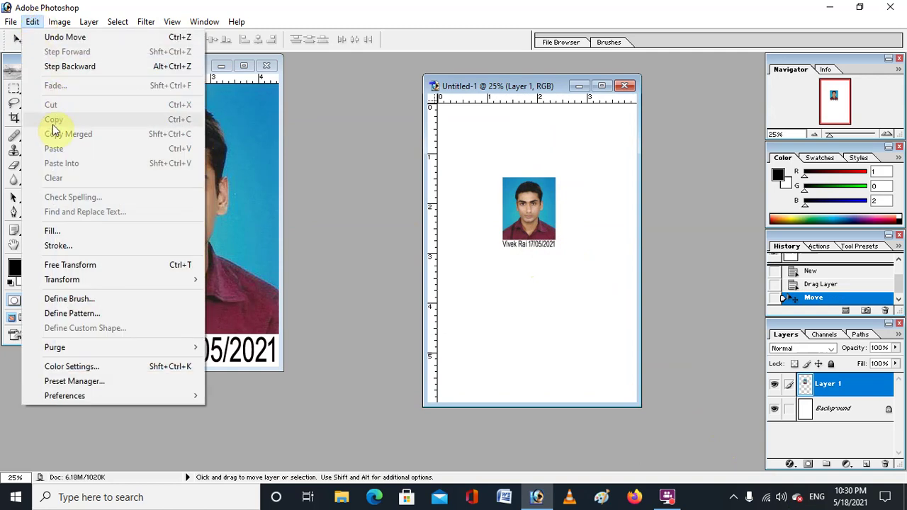
pyautogui.click(84, 245)
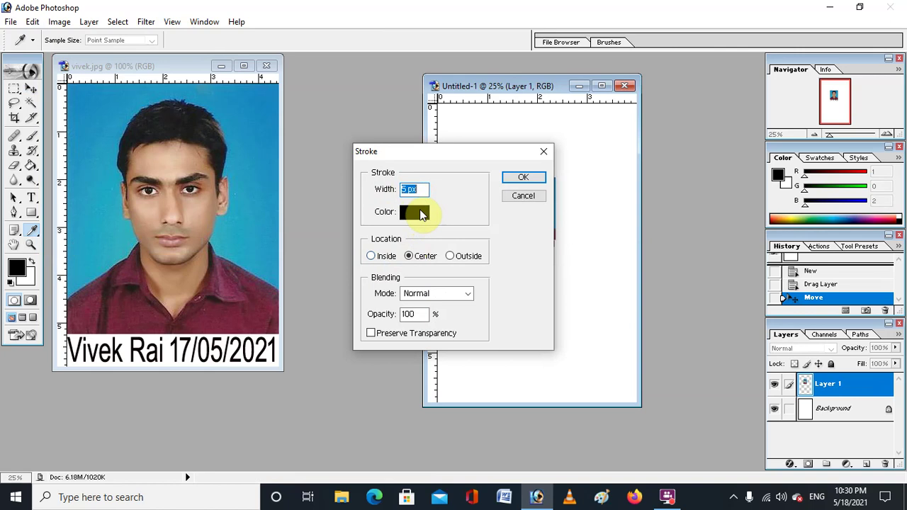
pyautogui.click(419, 212)
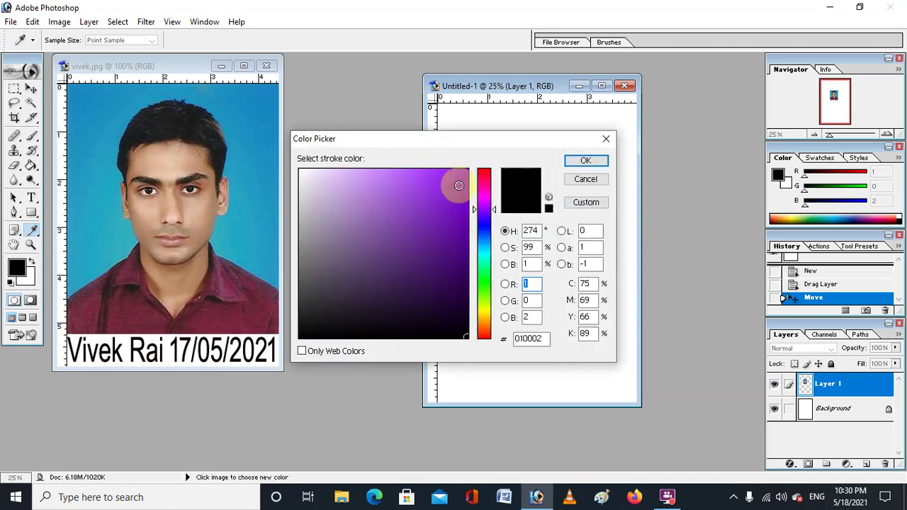
pyautogui.click(455, 335)
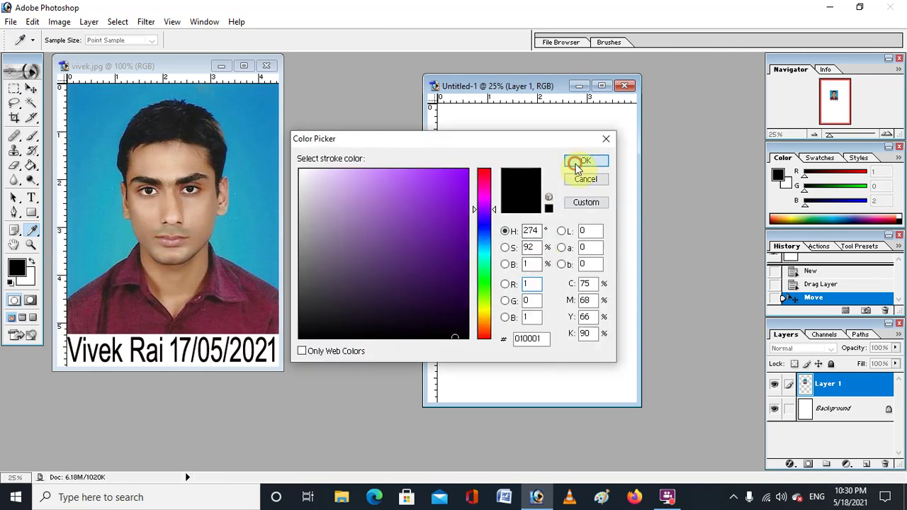
pyautogui.click(576, 163)
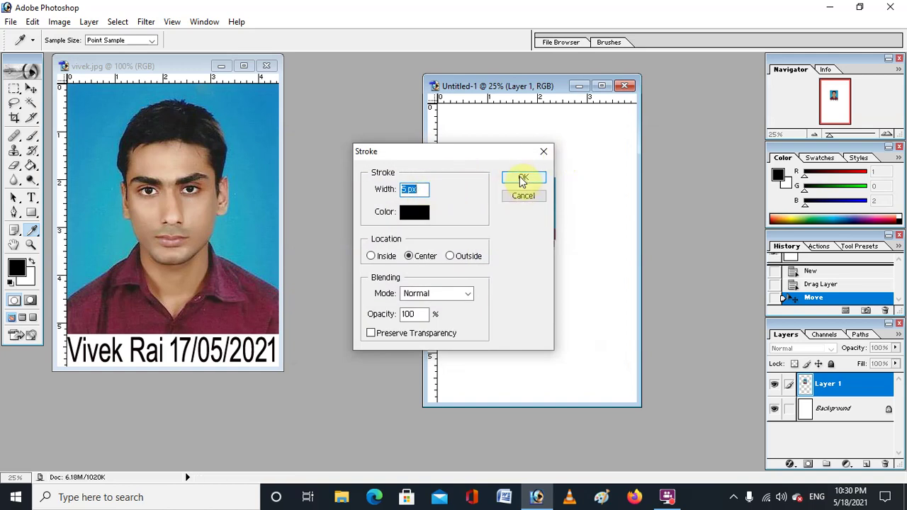
pyautogui.click(522, 181)
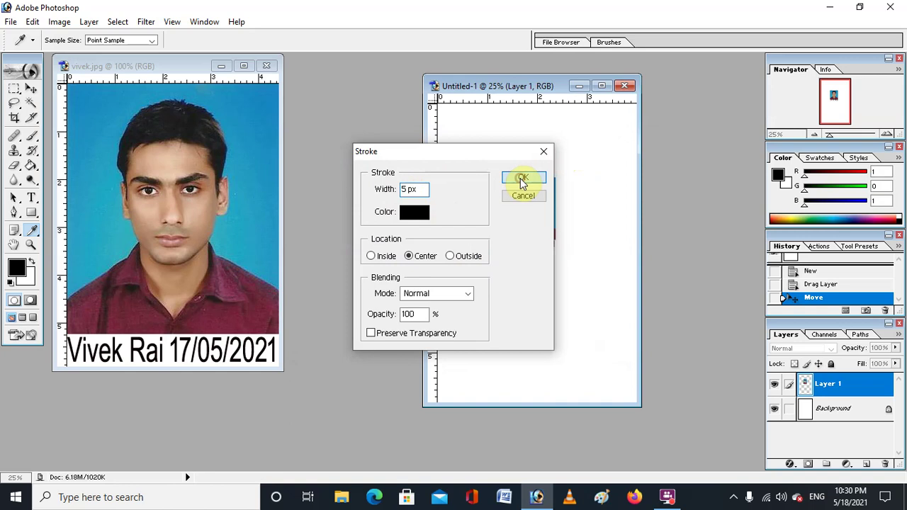
pyautogui.moveTo(522, 182); pyautogui.dragTo(511, 165)
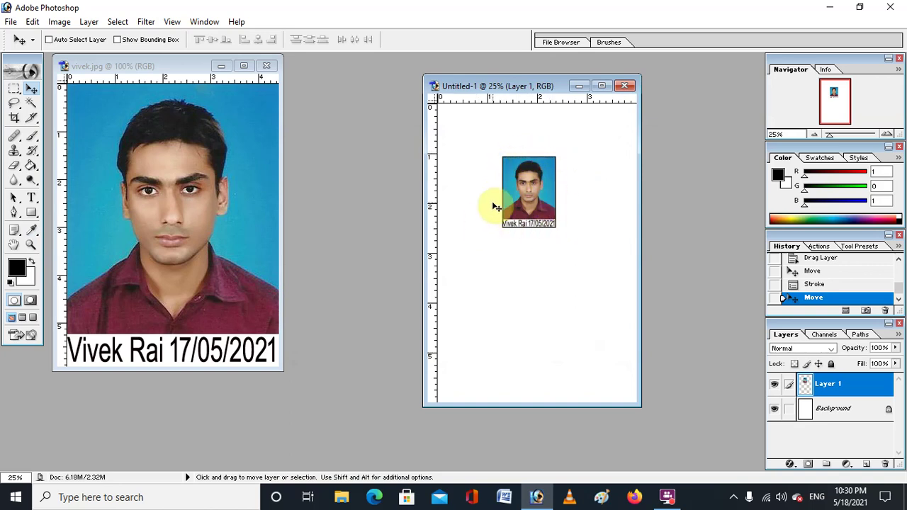
# Stroke the photo layer again with a 10 px bright red border
pyautogui.click(33, 21)
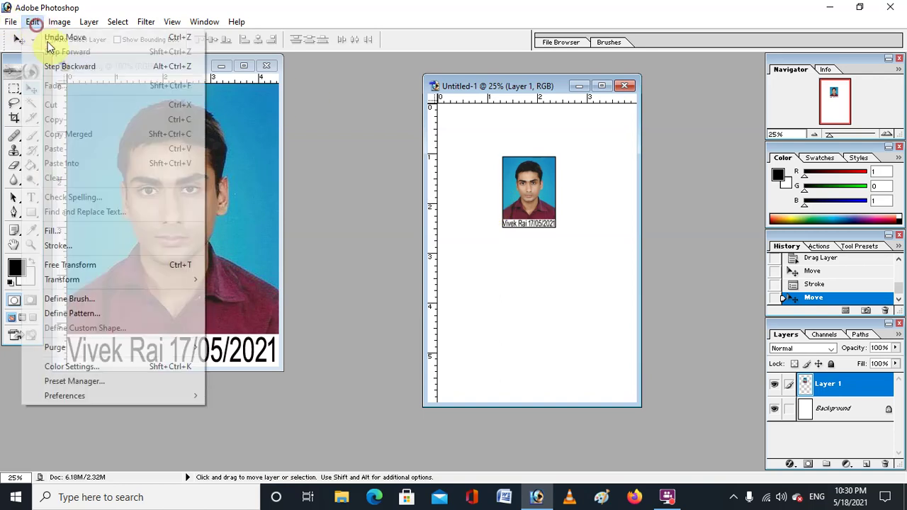
pyautogui.click(97, 246)
pyautogui.press('BackSpace')
pyautogui.write('10')
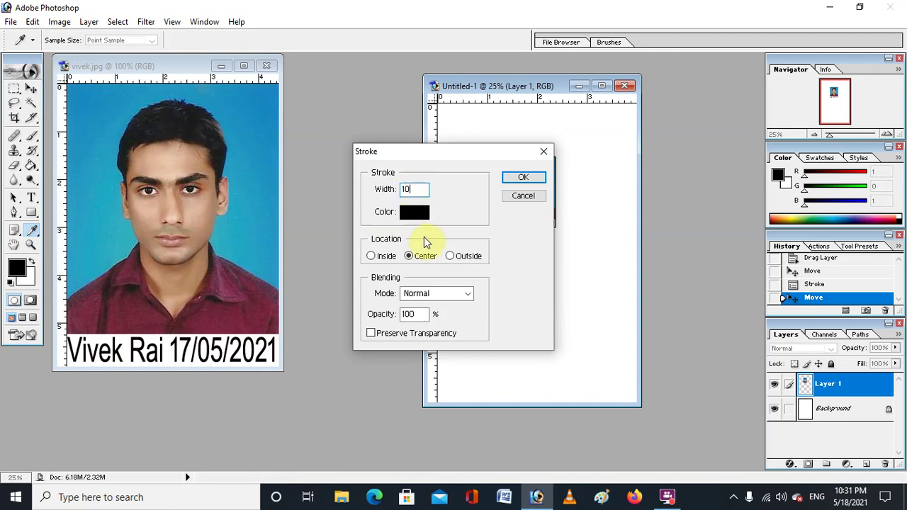
pyautogui.click(418, 215)
pyautogui.click(484, 174)
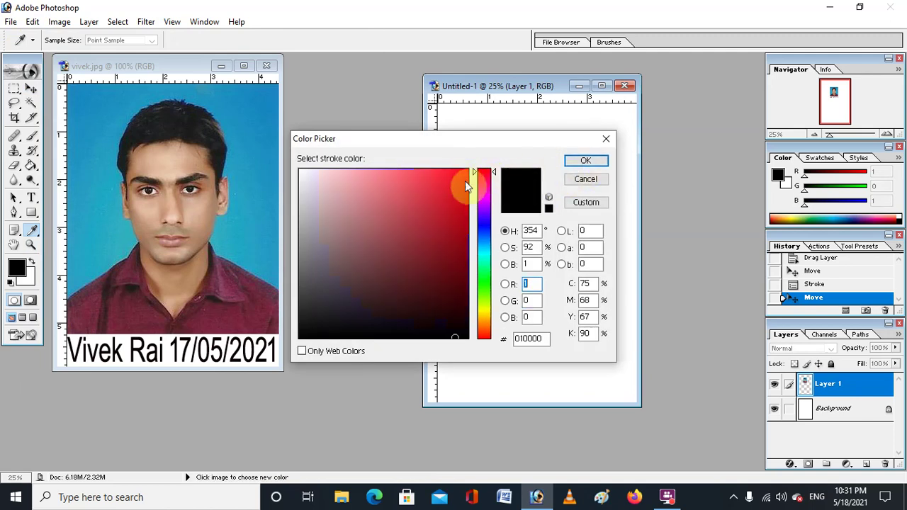
pyautogui.click(465, 176)
pyautogui.click(595, 160)
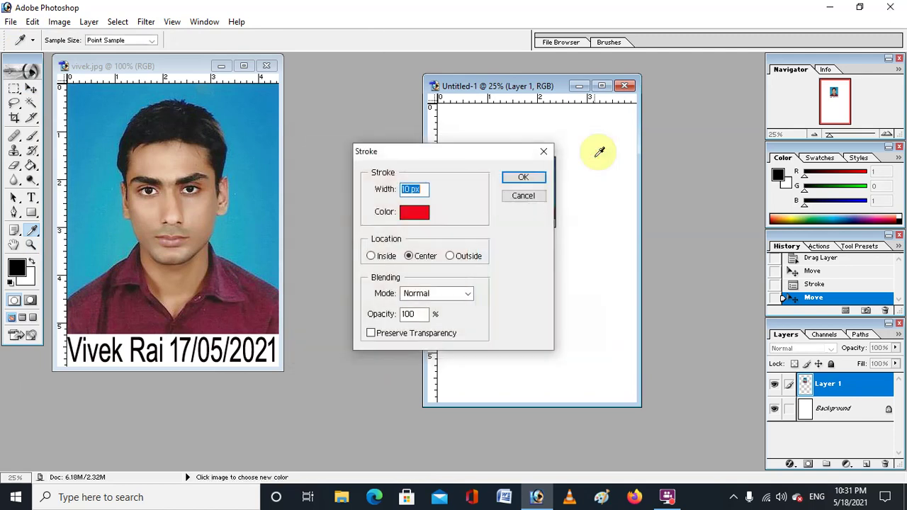
pyautogui.click(513, 179)
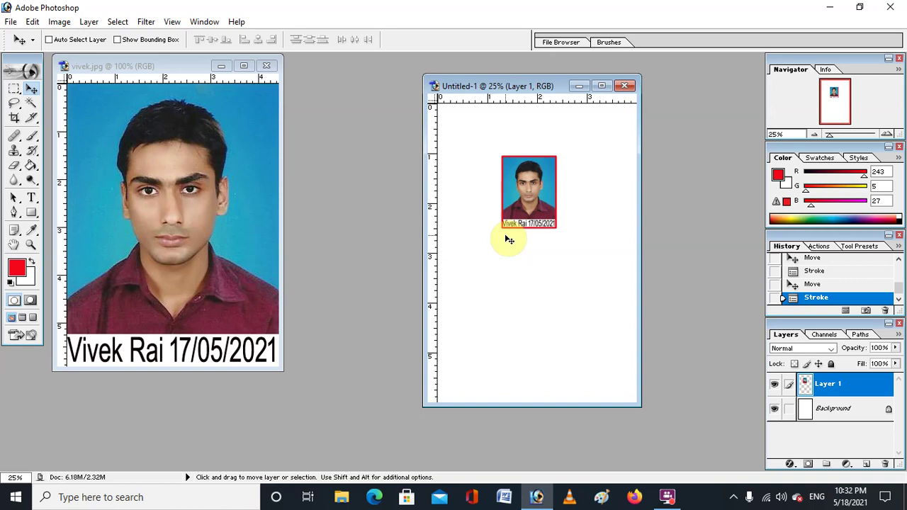
# Finish with the red-framed portrait shown on the 4 x 6 canvas
pyautogui.click(667, 496)
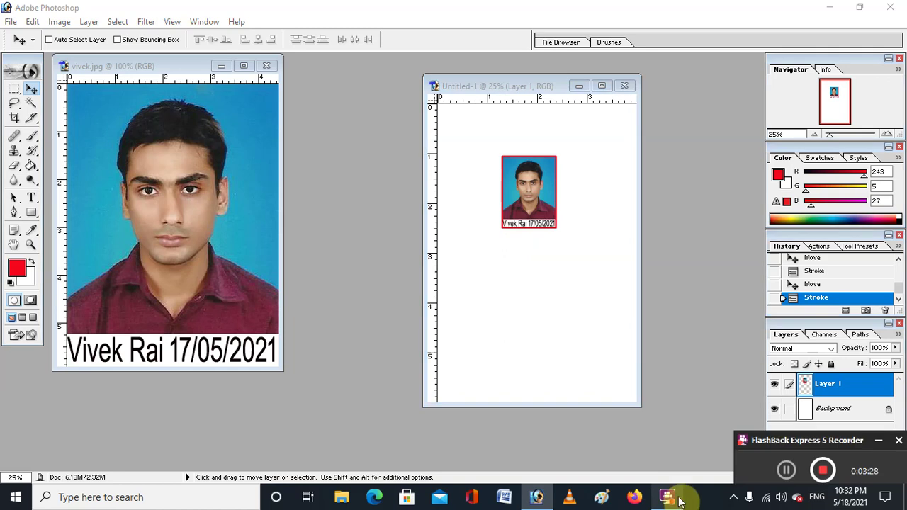